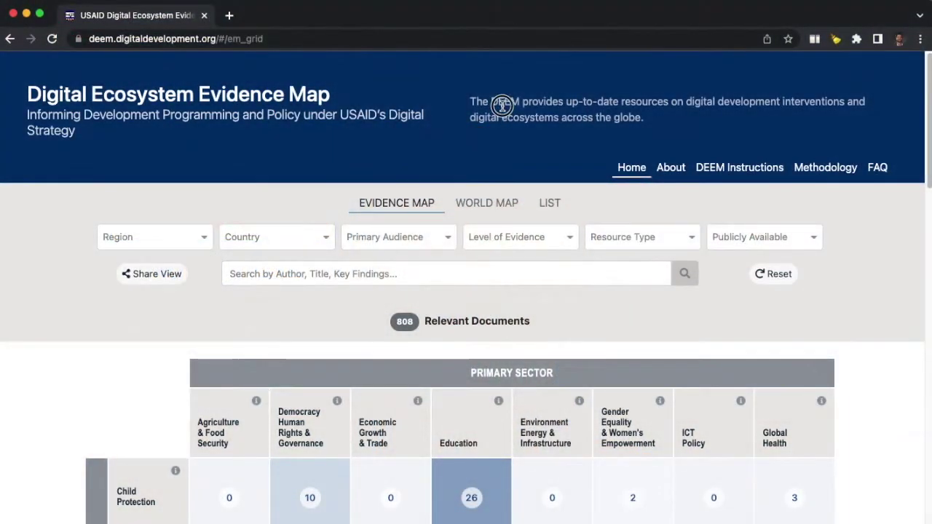
- On the DEEM home evidence map of 808 documents, highlight the word DEEM in the site description
double_click(503, 106)
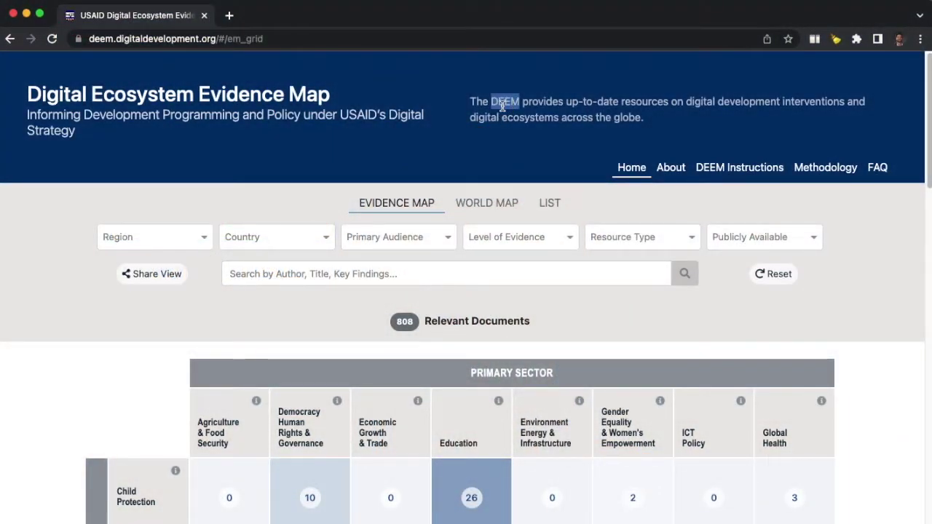
left_click(567, 103)
left_click_drag(567, 103, 647, 123)
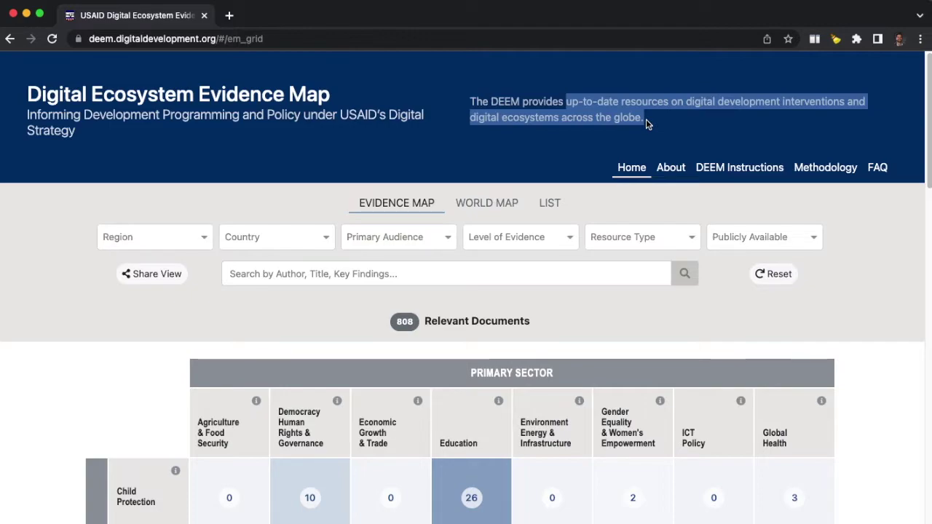
left_click(646, 119)
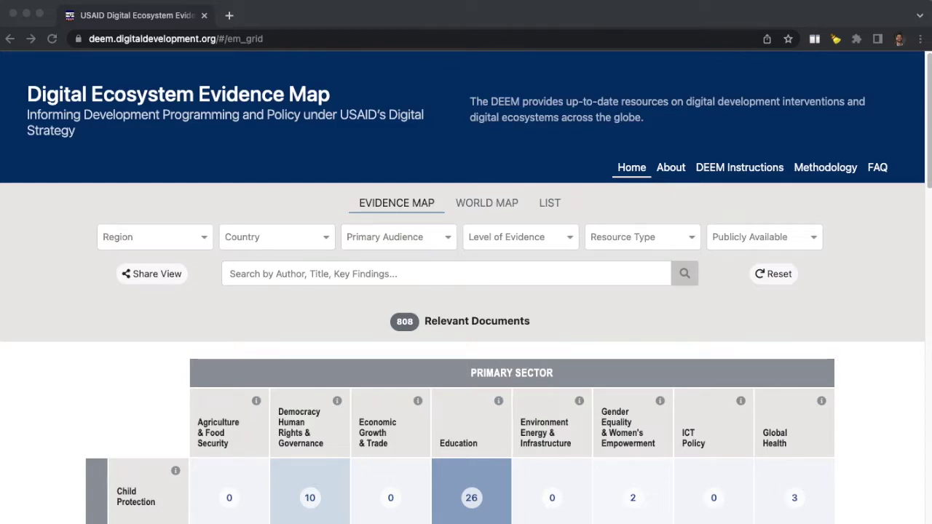
left_click(741, 15)
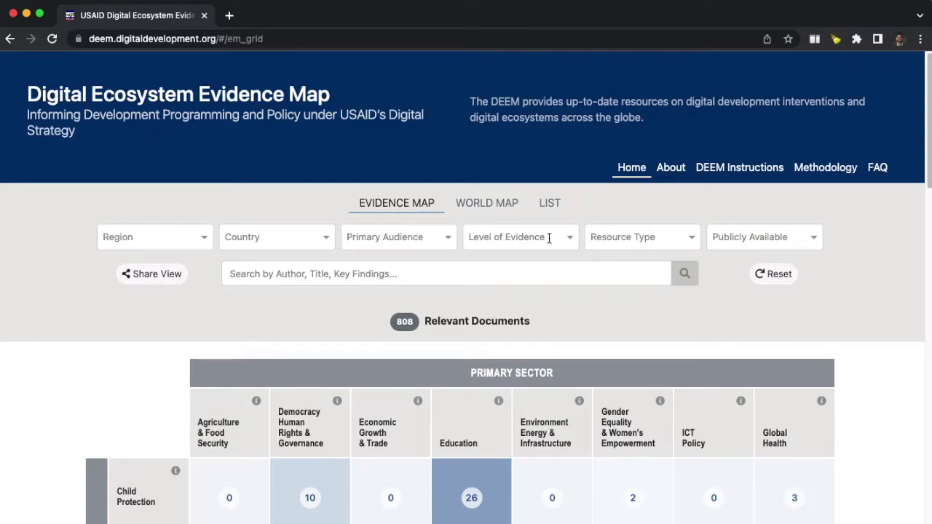
- Filter to Advanced evidence, search 'maternal health', and show the results as a document list
left_click(549, 239)
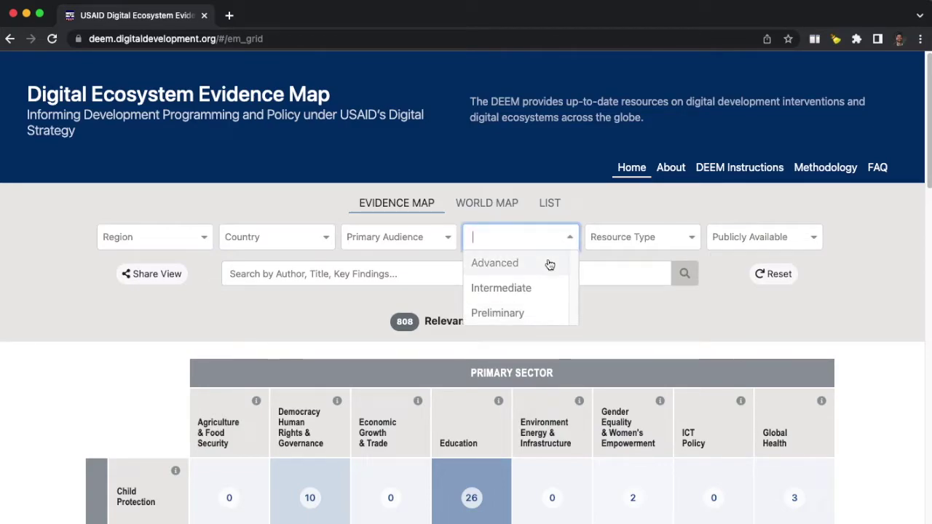
left_click(549, 264)
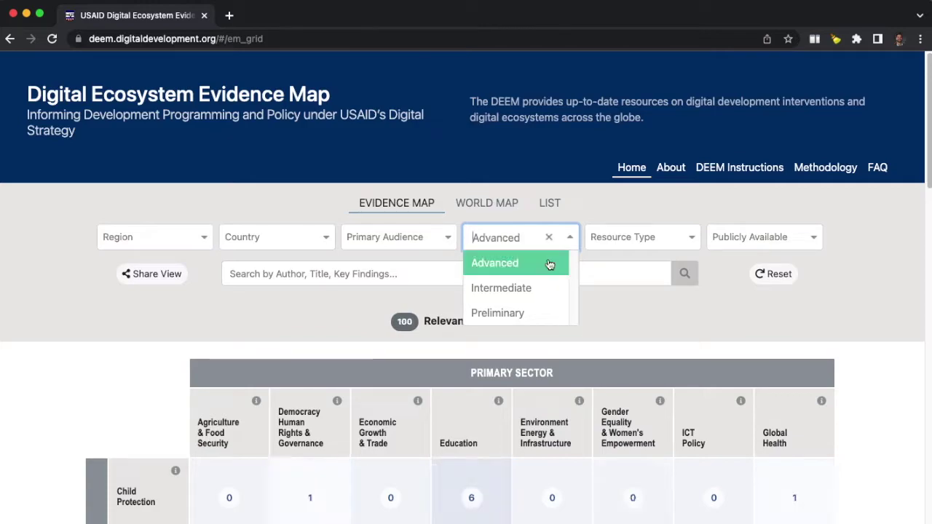
left_click(415, 278)
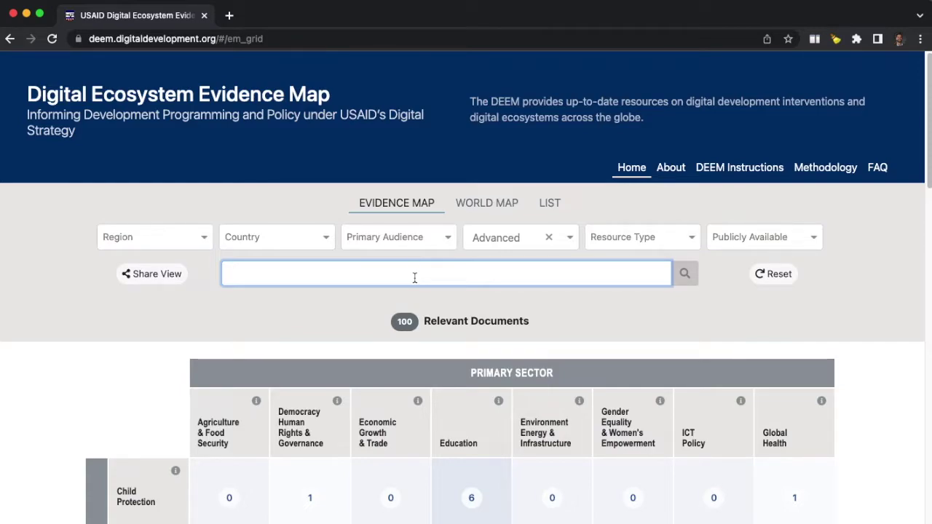
type("maternal health")
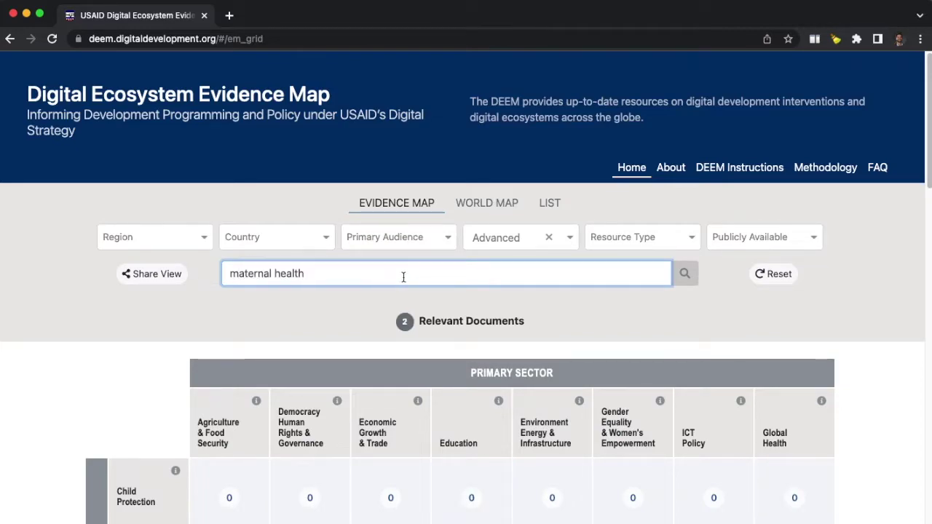
left_click(561, 204)
- Open the Uganda maternal health study from the filtered list in a new tab
scroll(209, 353, "down", 2)
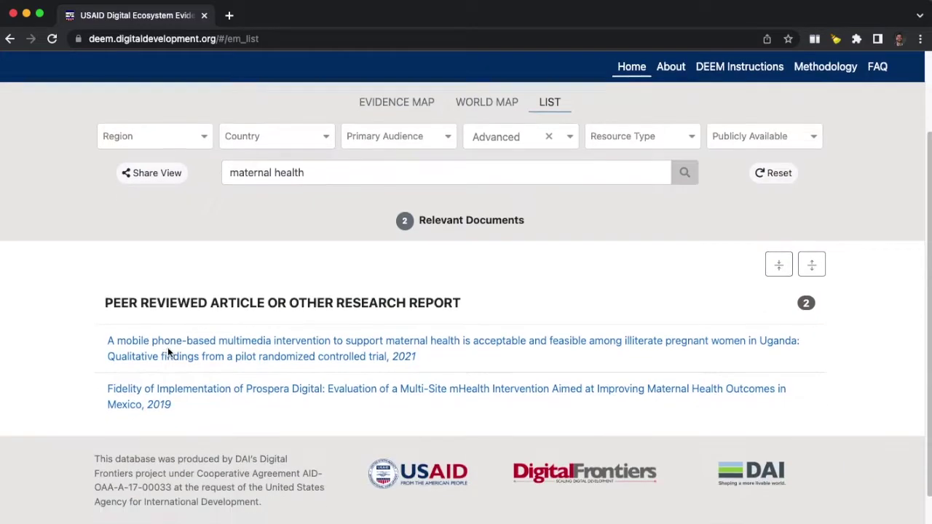
scroll(168, 353, "down", 1)
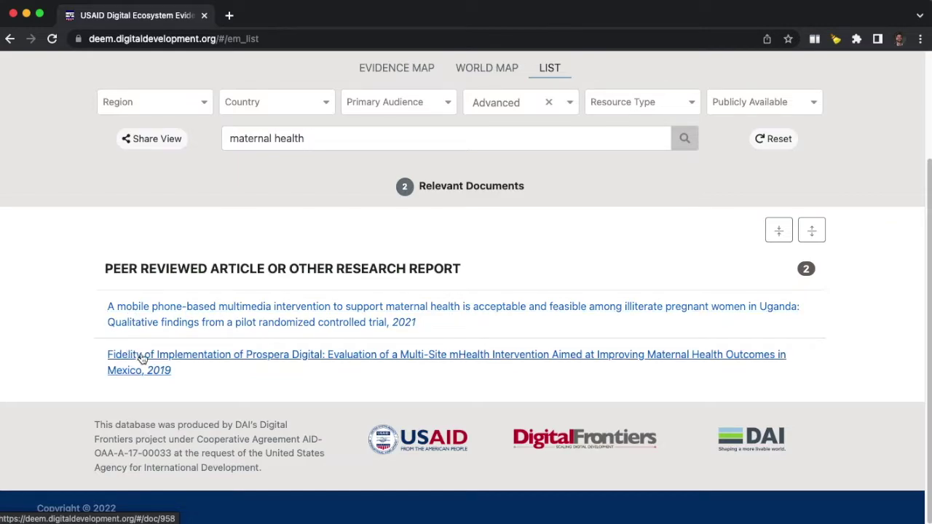
left_click(204, 307)
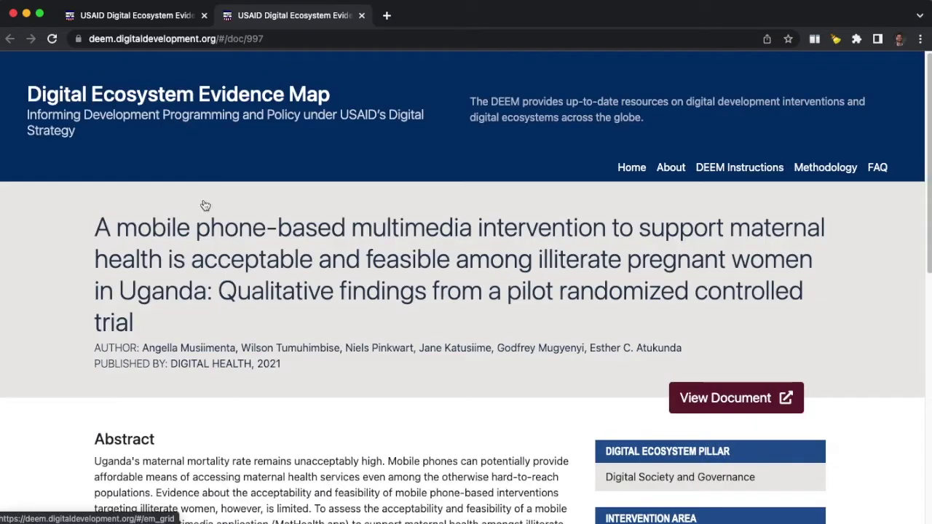
- Read the study page, briefly highlighting the Abstract heading and the digital ecosystem pillar details
left_click_drag(921, 124, 923, 197)
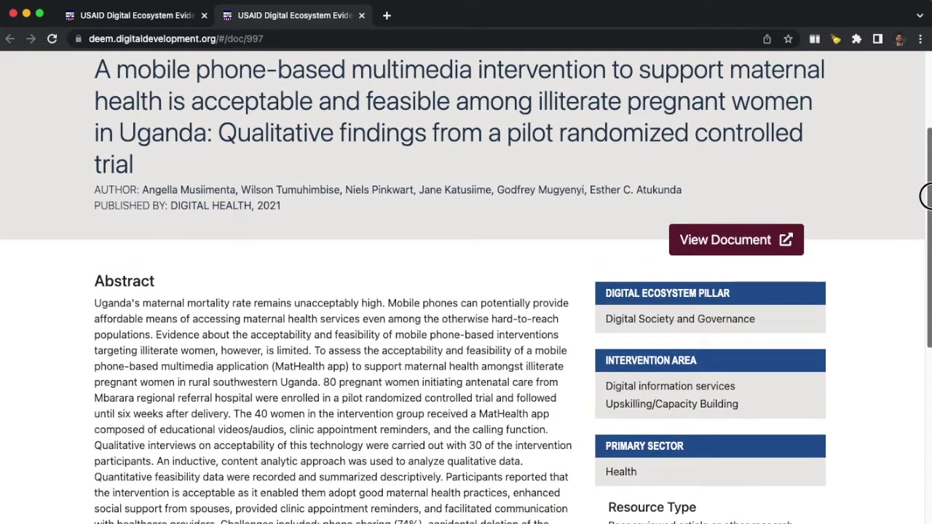
left_click_drag(97, 286, 187, 284)
left_click(497, 329)
left_click_drag(617, 295, 785, 340)
left_click(774, 318)
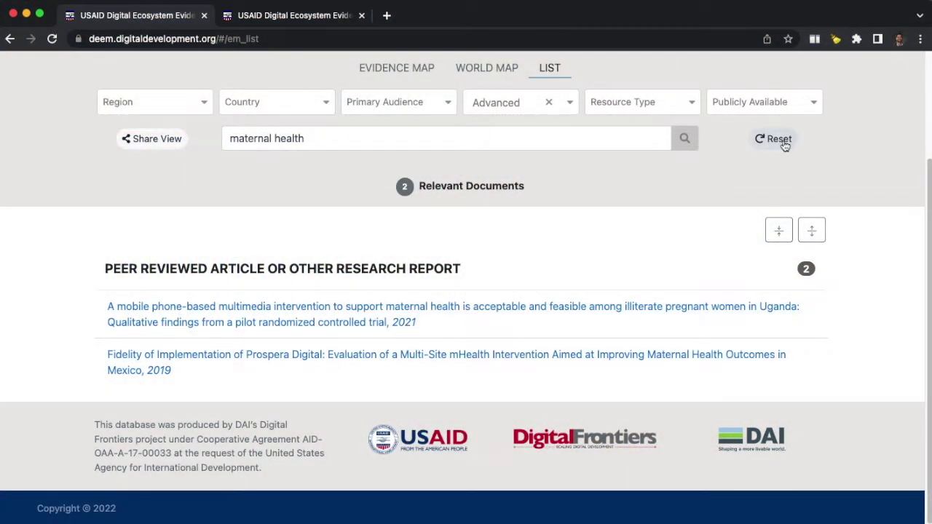
- Reset filters and map only Preliminary-evidence Government or policy report documents
left_click(784, 144)
left_click(391, 64)
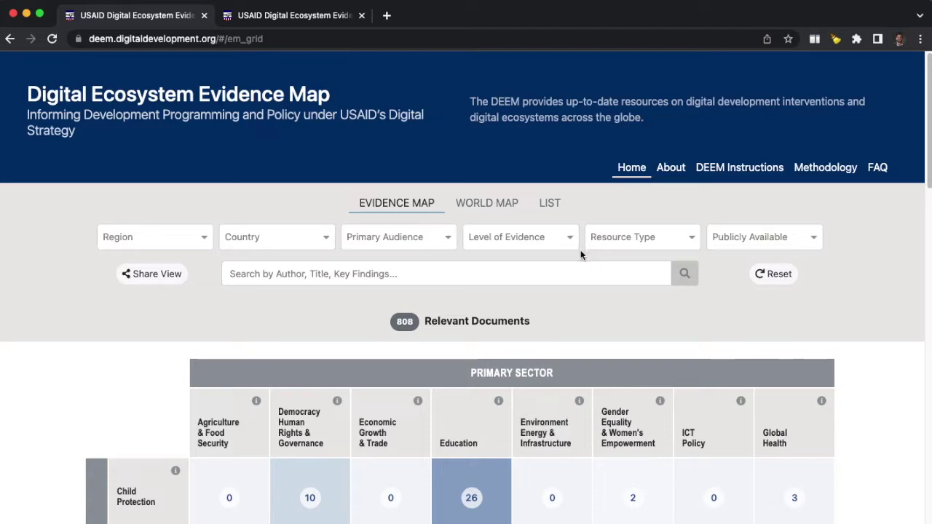
left_click(649, 230)
left_click(649, 291)
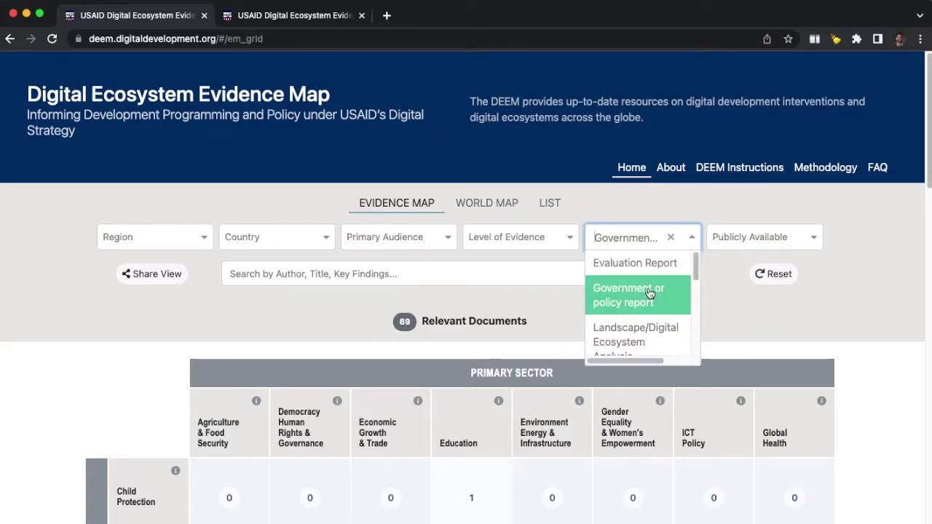
left_click(522, 240)
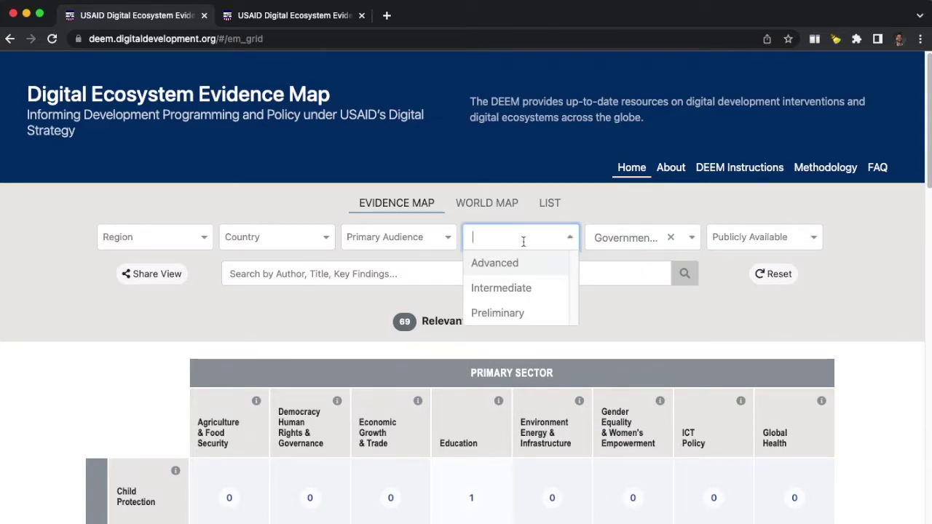
left_click(531, 319)
left_click(340, 306)
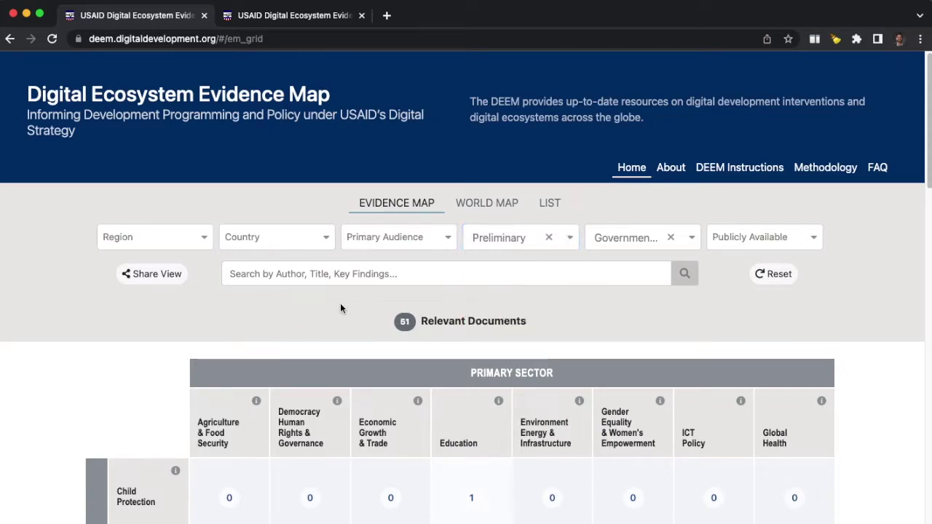
- List the digital finance in agriculture documents and open the agribusiness payments in Africa report
left_click_drag(928, 180, 927, 275)
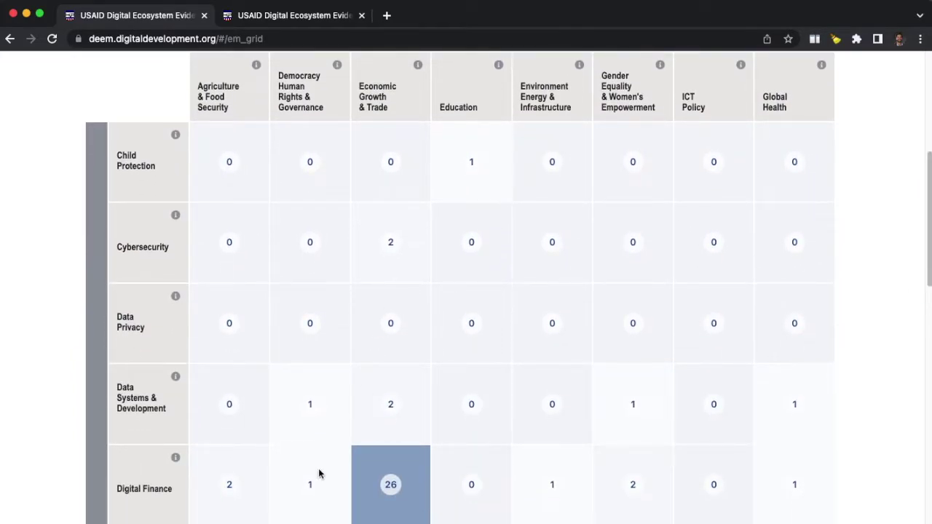
left_click(228, 486)
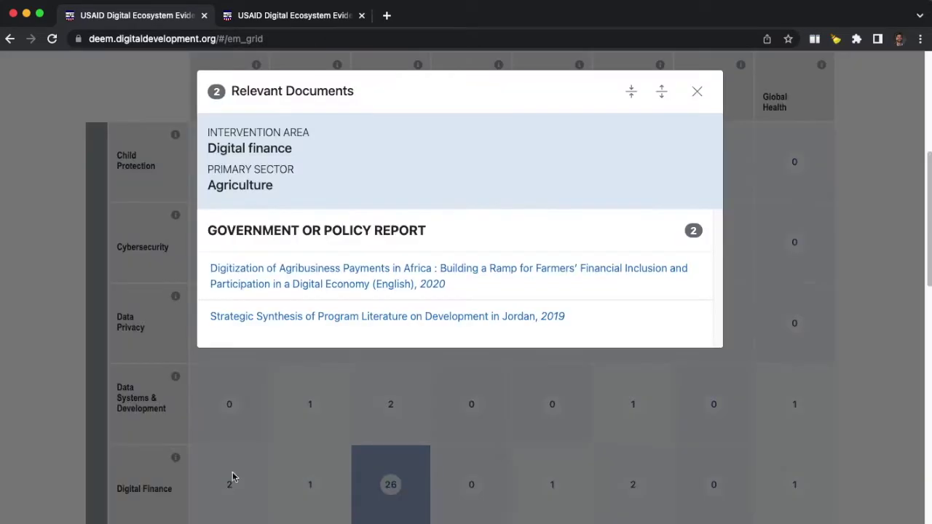
left_click(420, 270)
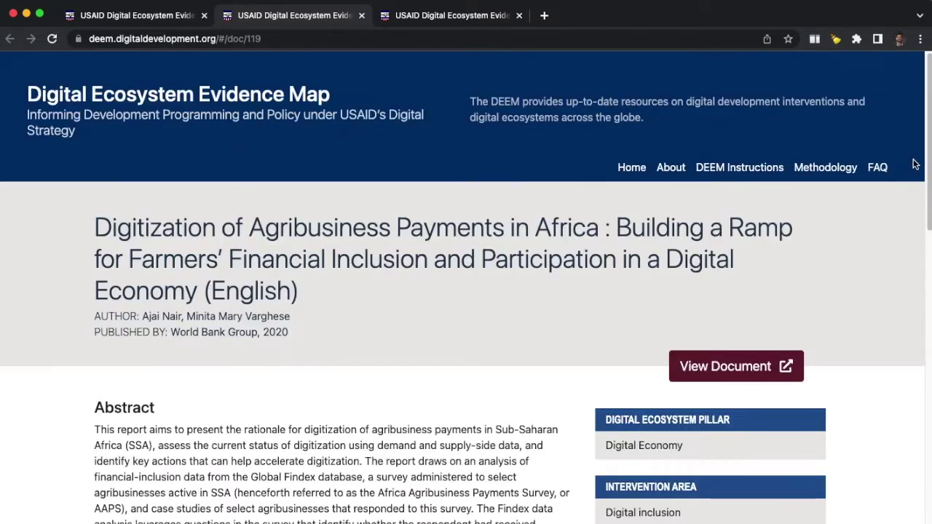
scroll(921, 197, "down", 4)
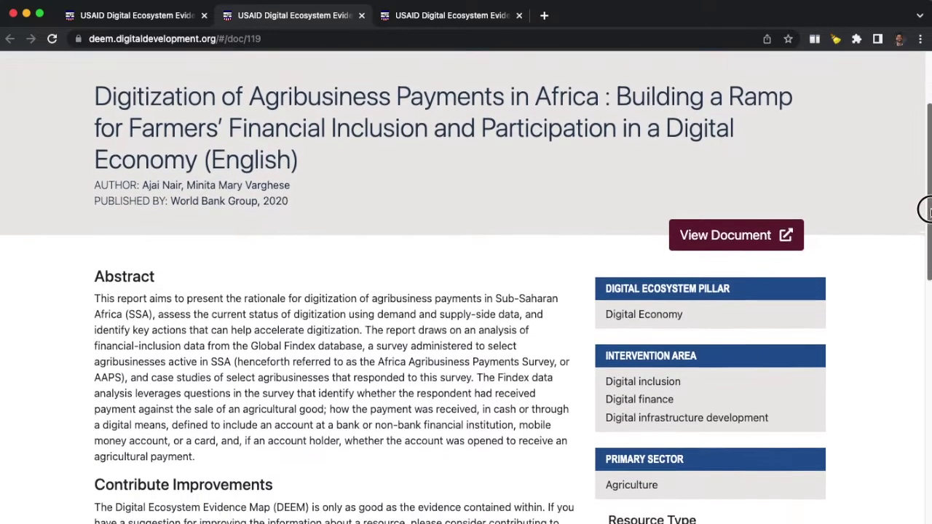
scroll(925, 211, "down", 1)
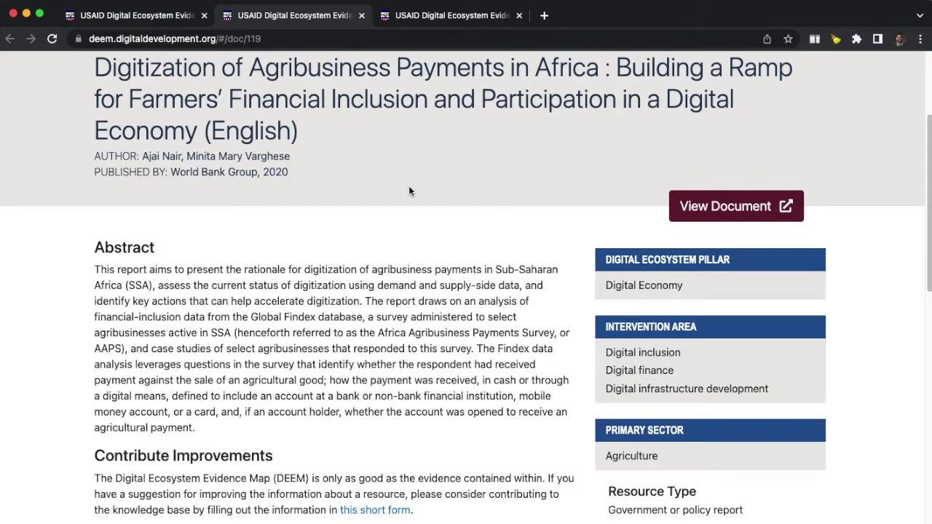
left_click_drag(100, 251, 210, 250)
left_click(352, 298)
- Back on the evidence grid, close Relevant Documents and copy the Share View link
left_click(146, 42)
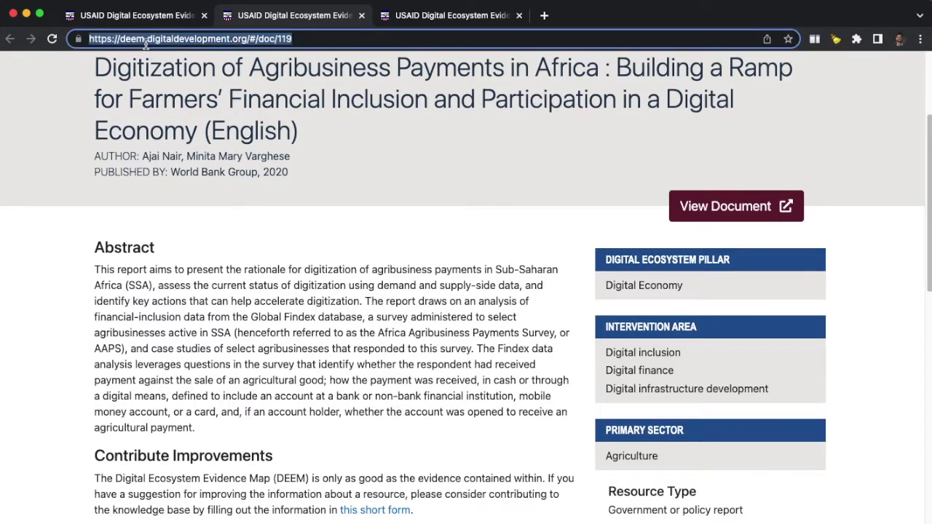
left_click(134, 16)
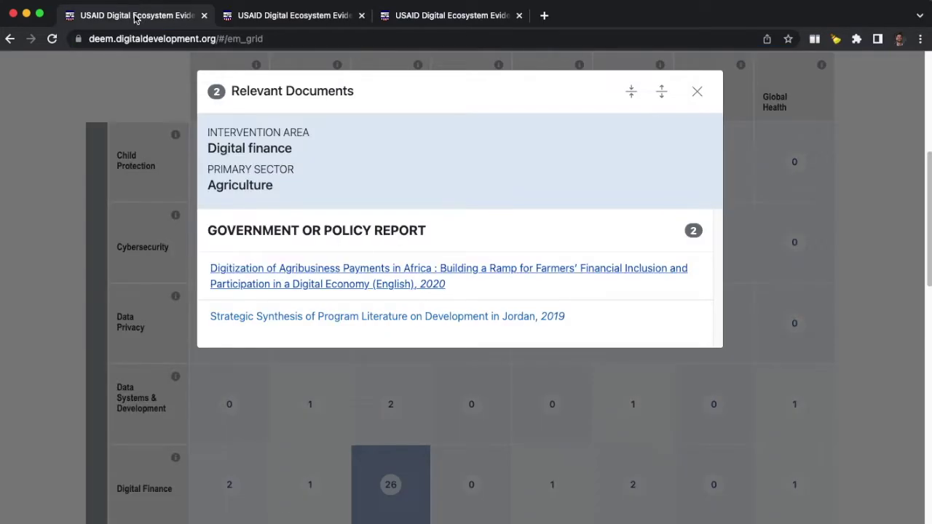
left_click(698, 92)
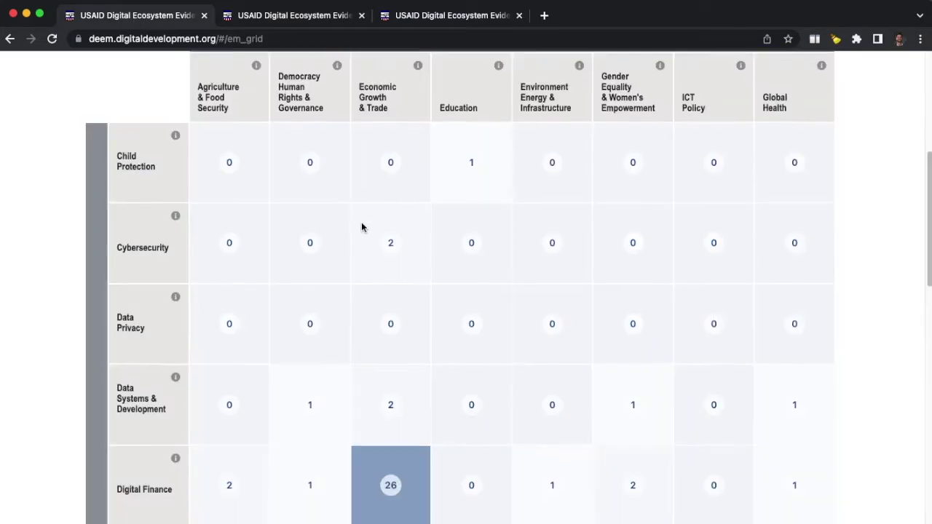
scroll(362, 225, "up", 5)
left_click(157, 269)
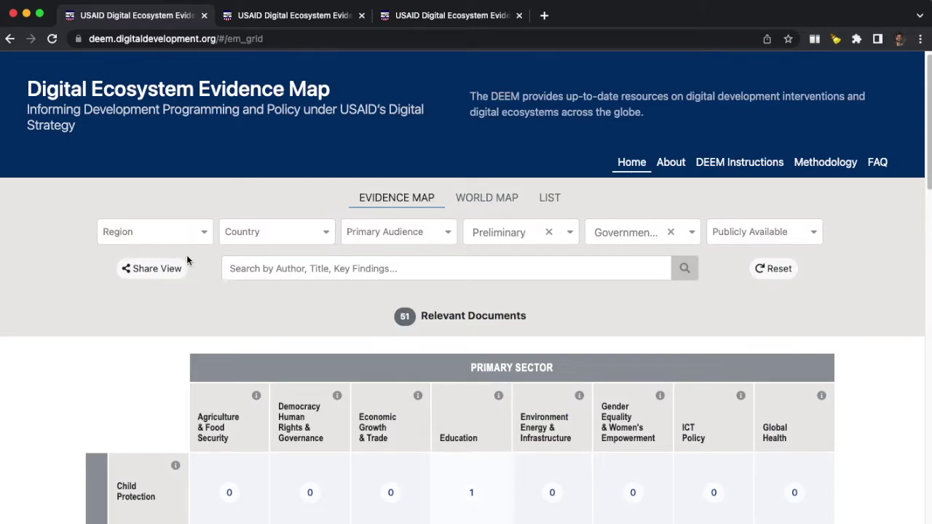
- Close both extra document tabs, reset all filters, and show the 808 documents on the world map
left_click(362, 15)
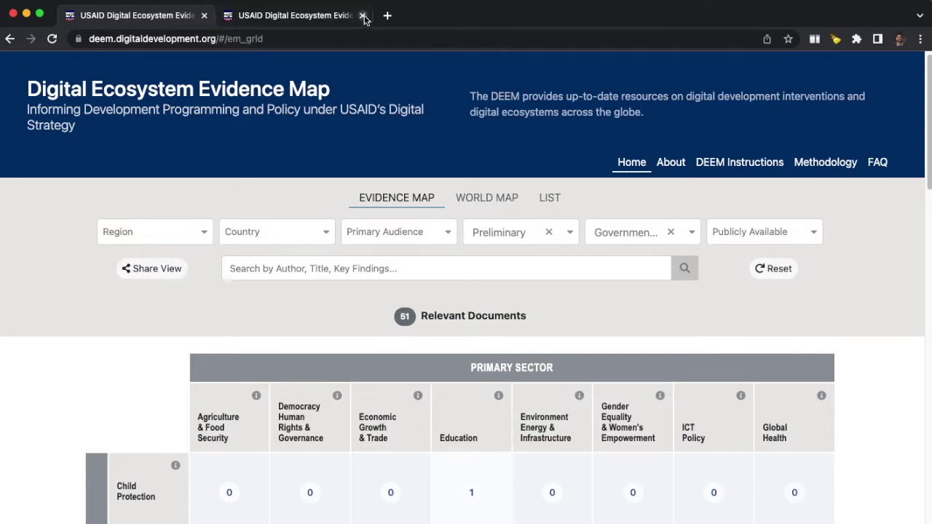
left_click(362, 15)
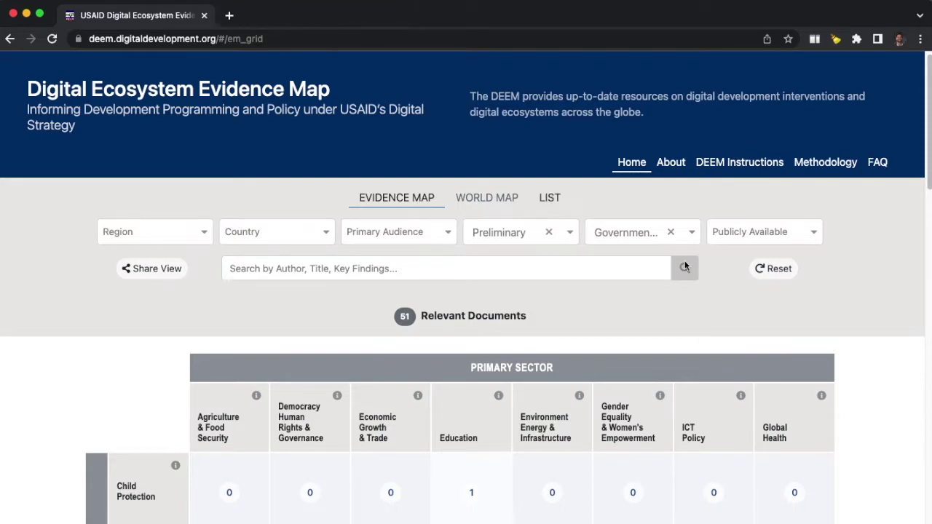
left_click(761, 268)
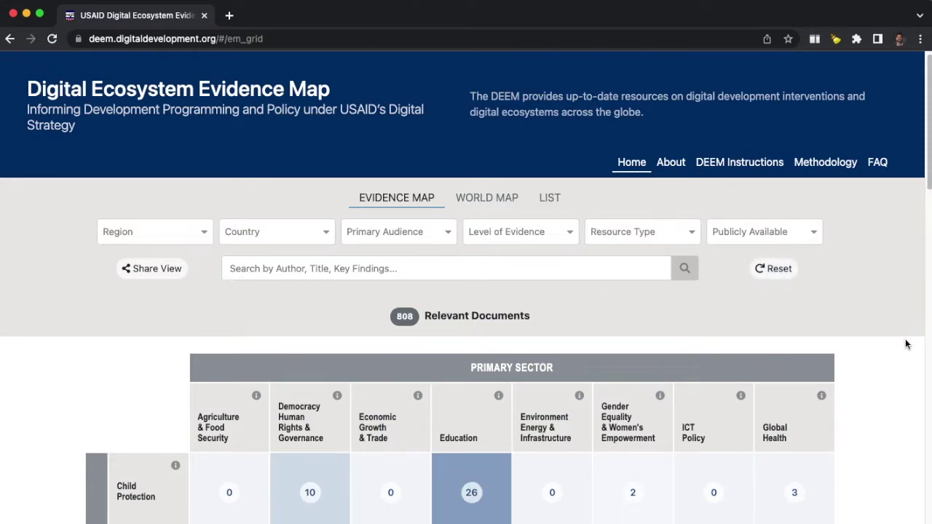
left_click(508, 200)
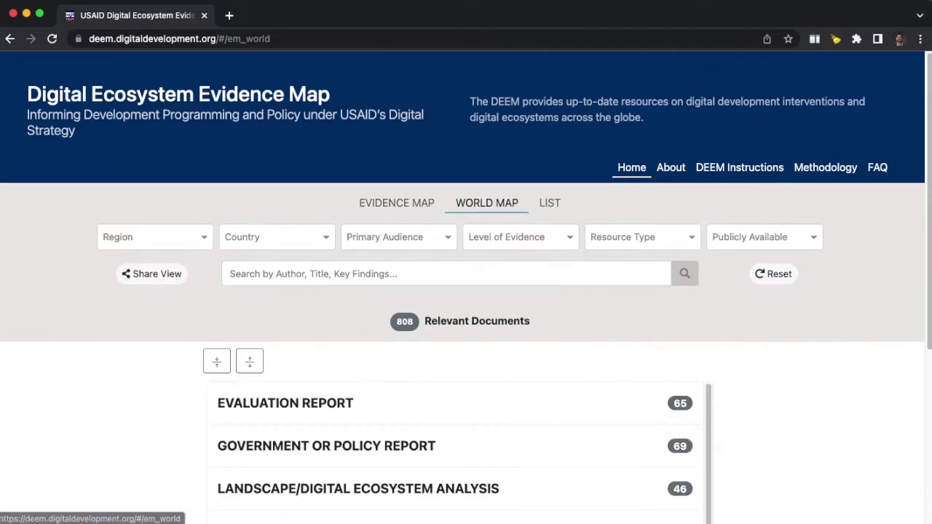
scroll(61, 292, "down", 2)
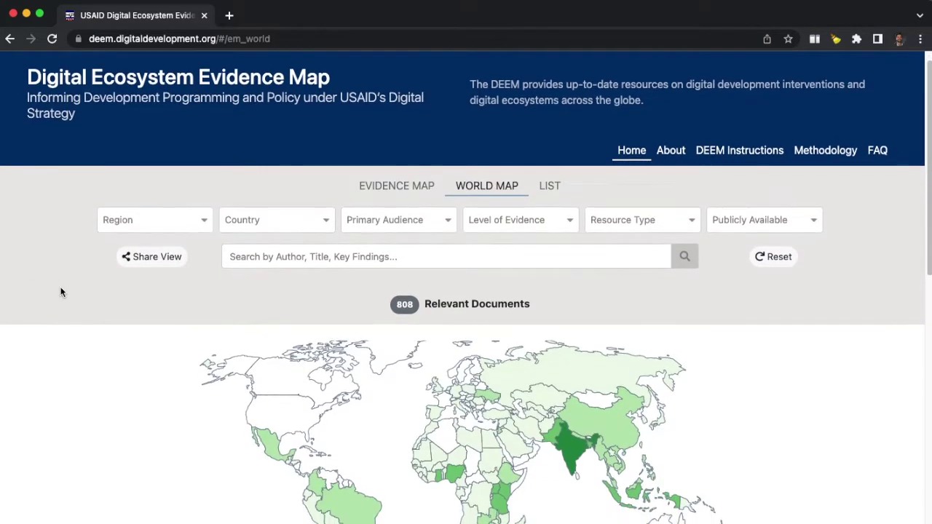
scroll(60, 292, "down", 2)
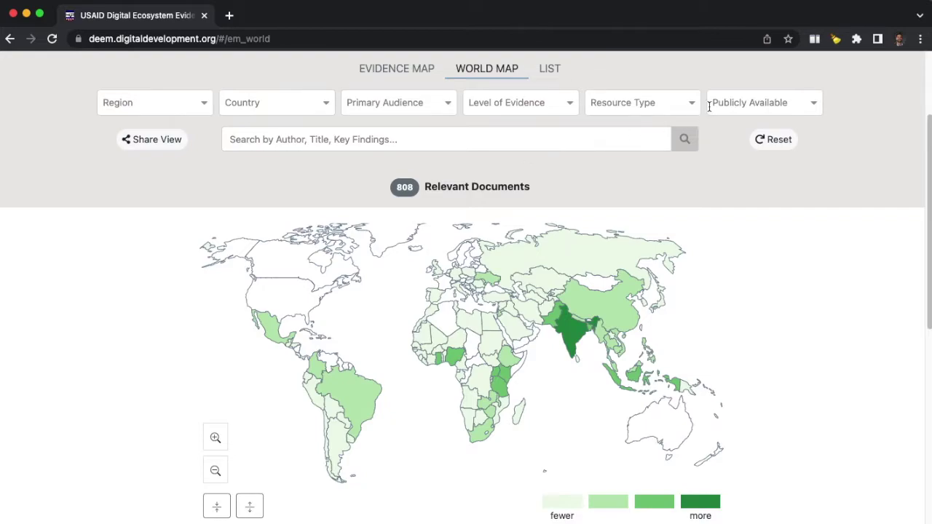
- Filter the world map to Latin America & the Caribbean and peer-reviewed resources
left_click(180, 101)
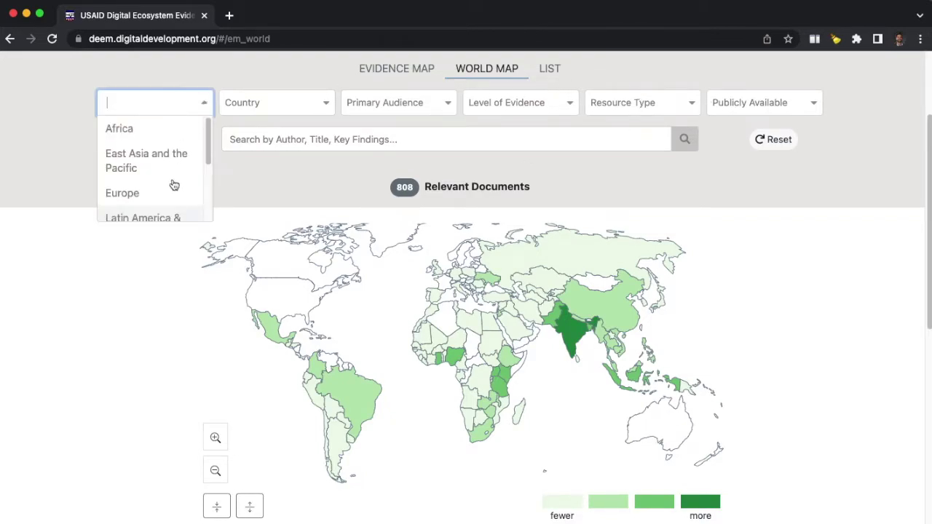
scroll(163, 214, "down", 1)
left_click(156, 188)
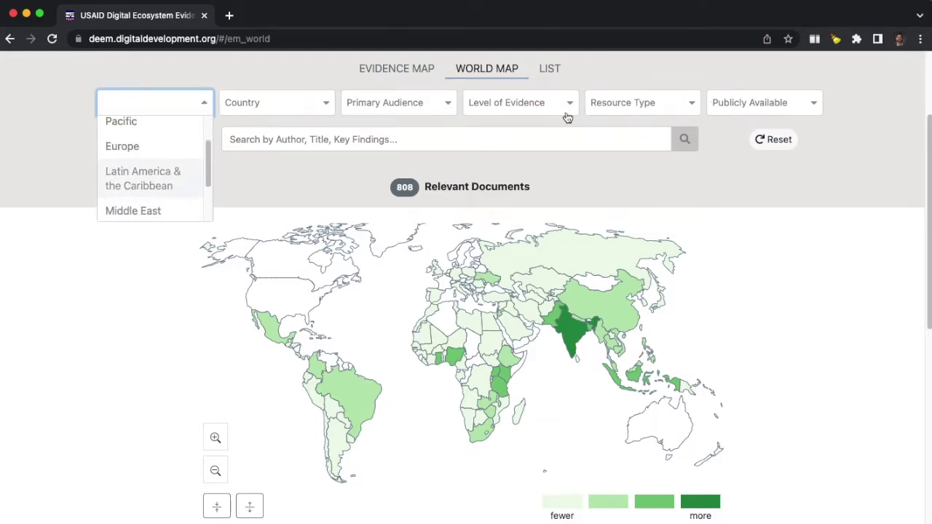
left_click(643, 102)
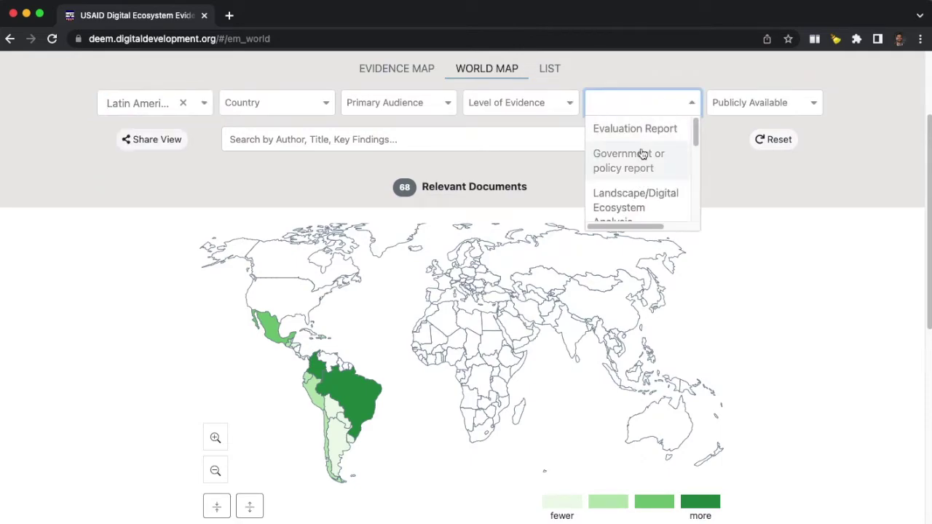
scroll(641, 160, "down", 2)
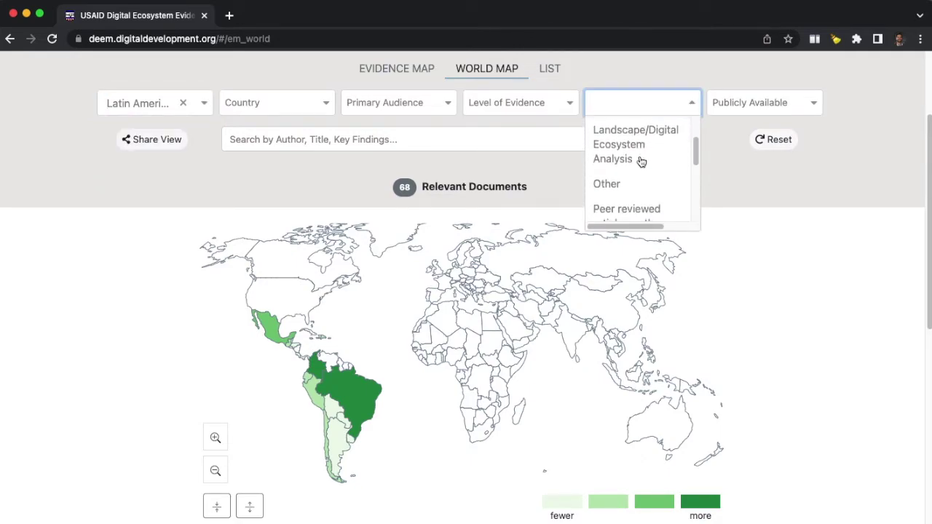
left_click(631, 206)
- Search 'education', expand the 12 peer-reviewed results, and open the Colombia ICT preschool study
left_click(435, 134)
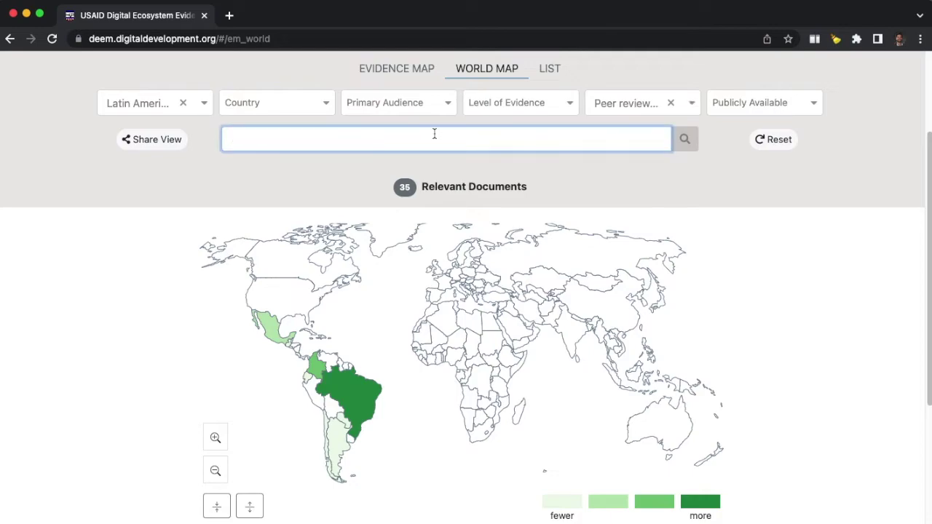
key("Return")
scroll(731, 287, "down", 5)
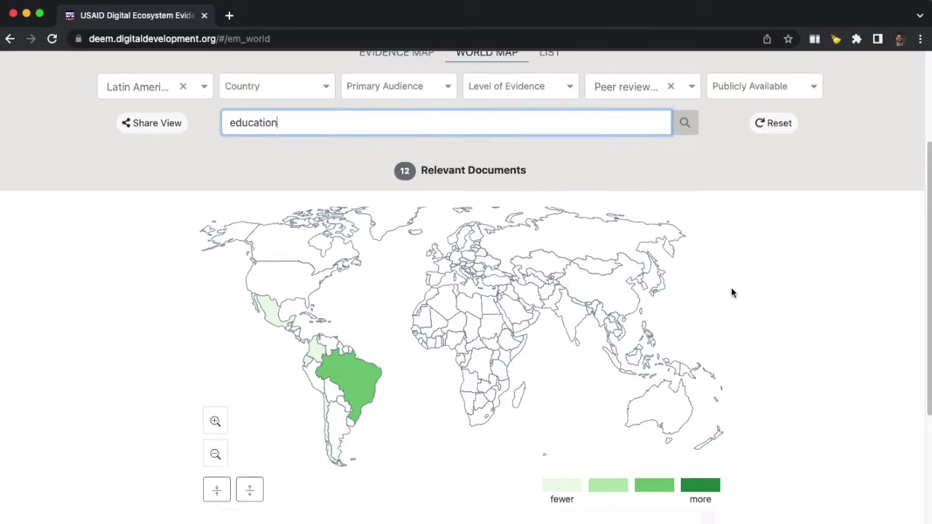
left_click(606, 353)
scroll(725, 309, "down", 3)
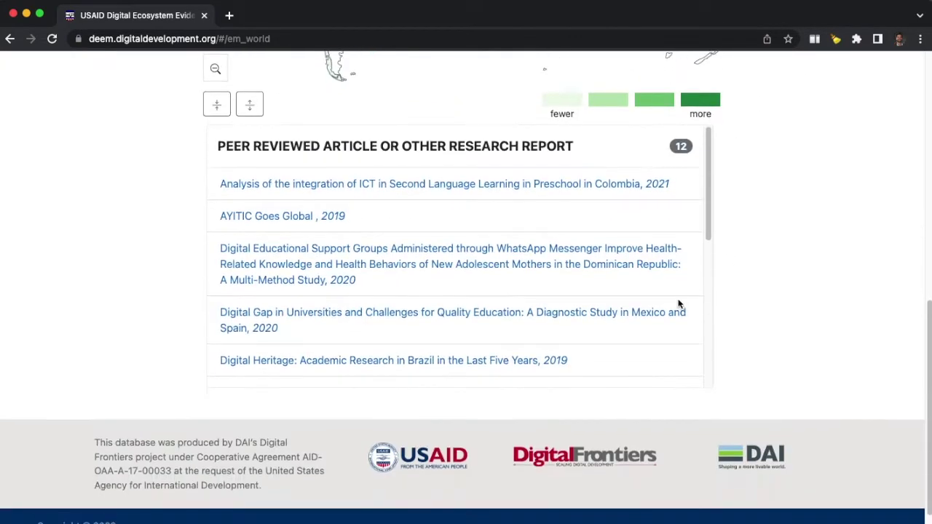
left_click(511, 191)
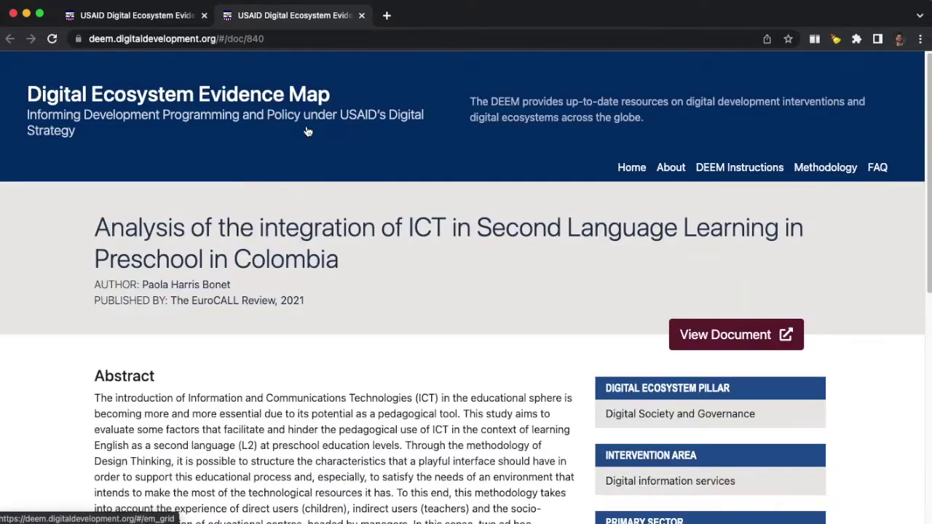
- Scroll through the Colombia study page and select the Contribute Improvements heading and paragraph
left_click_drag(931, 100, 918, 173)
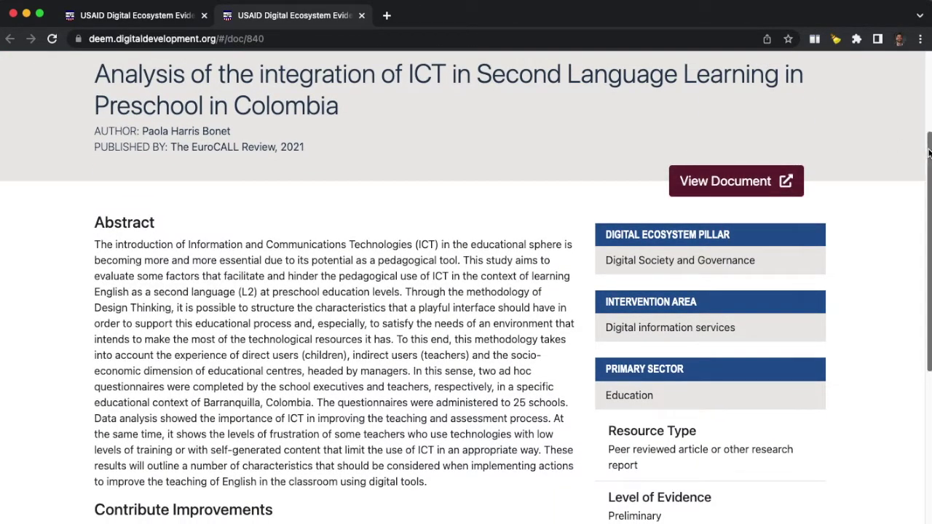
scroll(479, 302, "down", 5)
left_click_drag(439, 375, 94, 318)
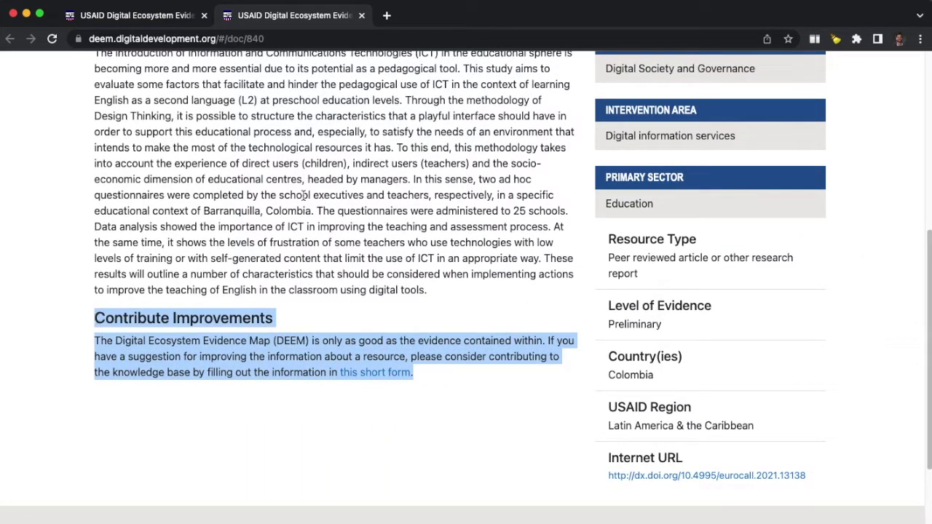